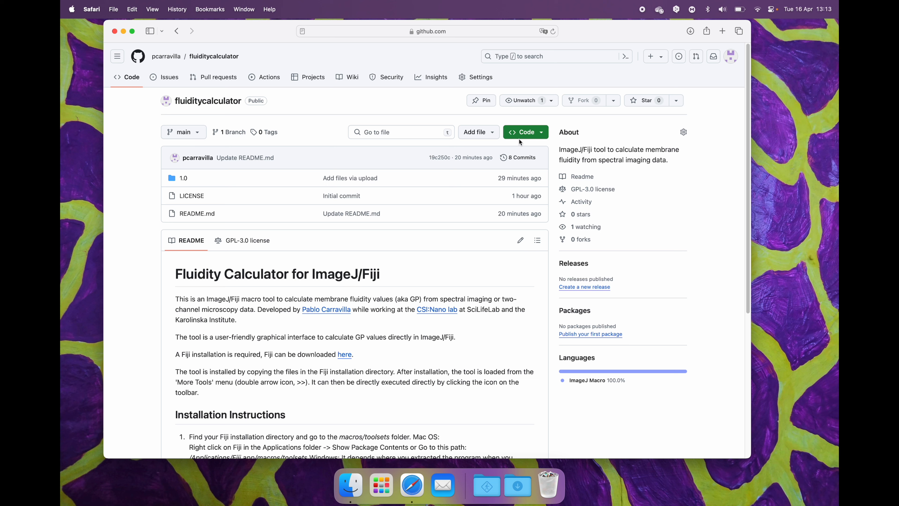
- Download the fluiditycalculator repository as a ZIP, review the installation instructions, and close the browser window
click(527, 136)
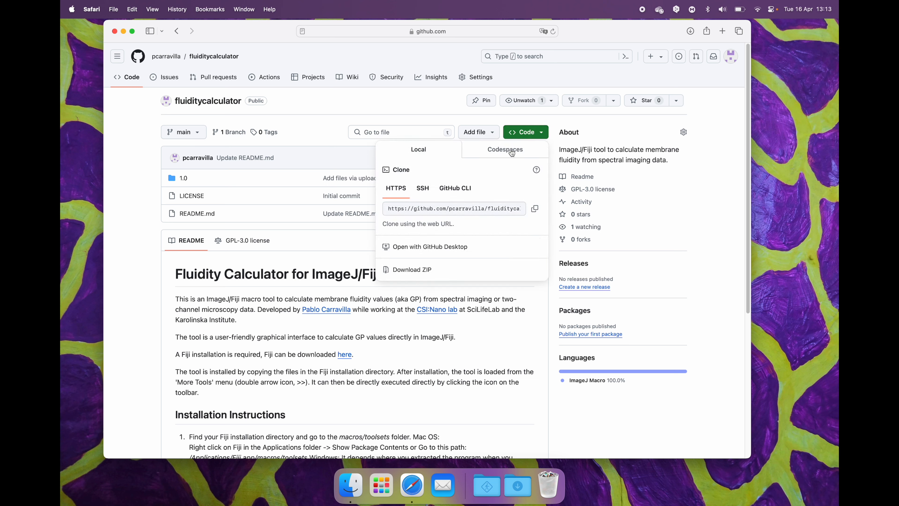
click(415, 270)
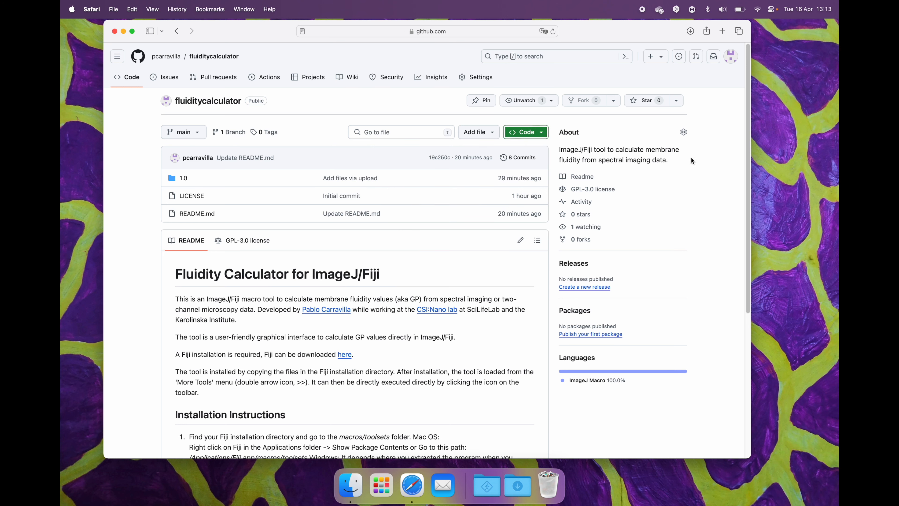
scroll(350, 348, down, 5)
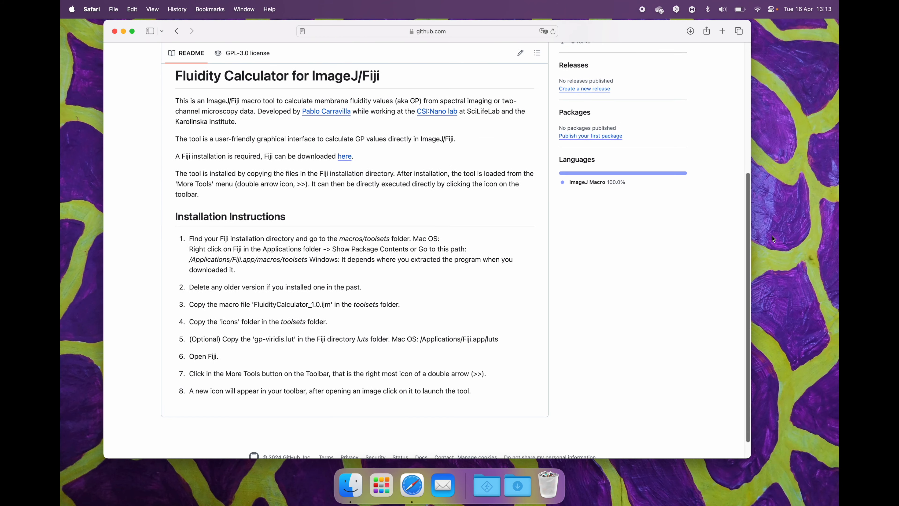
click(115, 32)
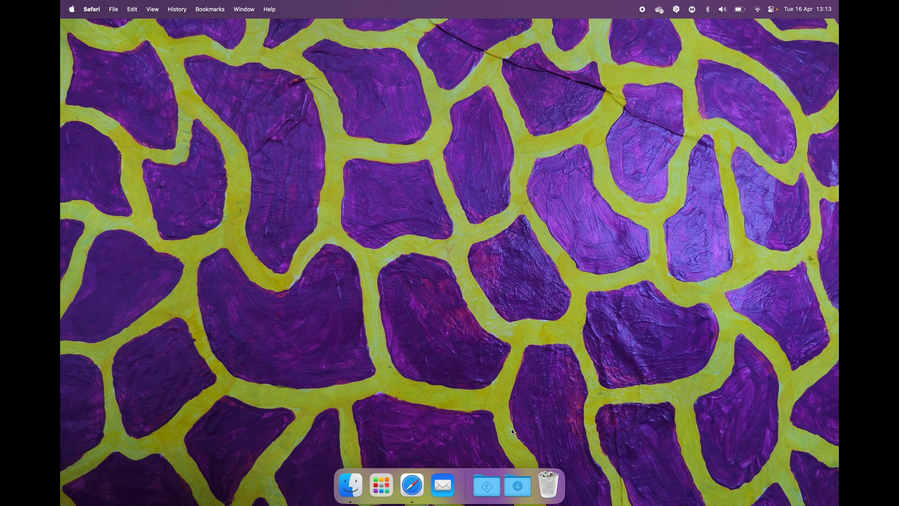
- Move the fluiditycalculator-main folder from Downloads to the desktop
click(517, 486)
drag(518, 451, 773, 58)
click(622, 218)
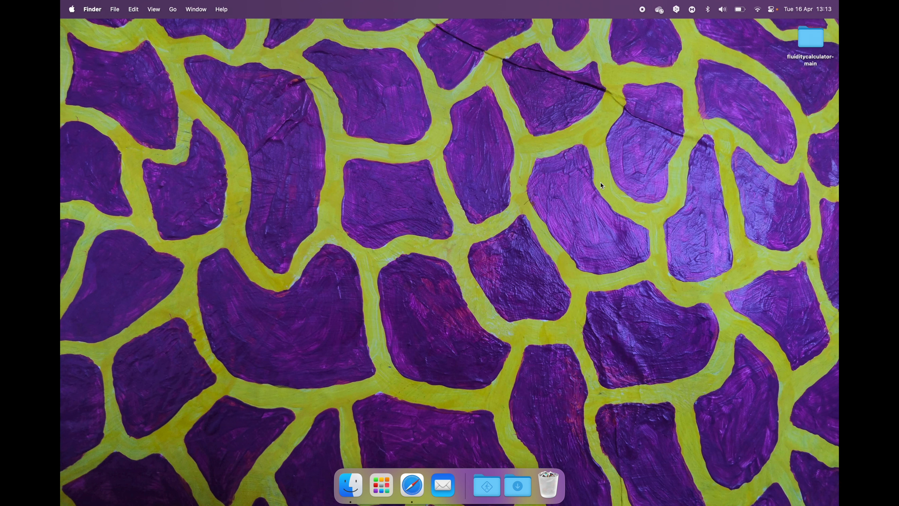
- Open the package contents of Fiji from the Applications folder
click(382, 485)
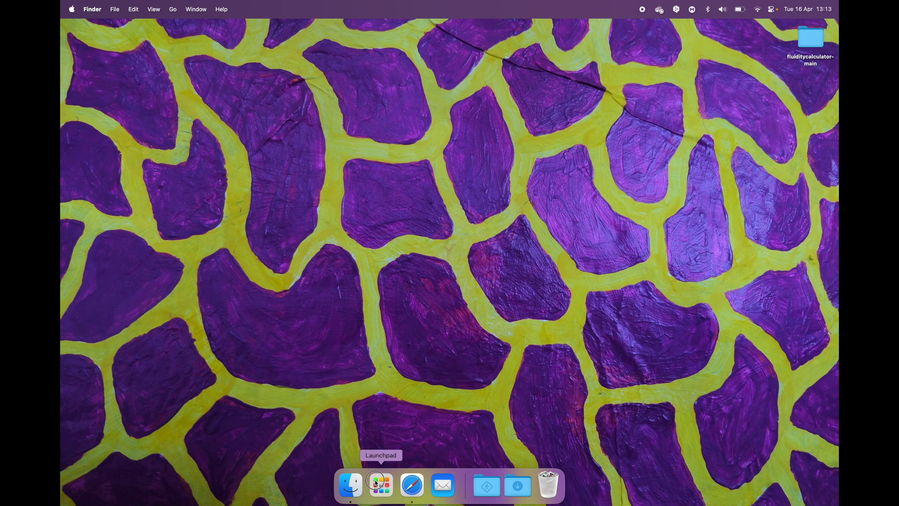
click(382, 485)
click(356, 483)
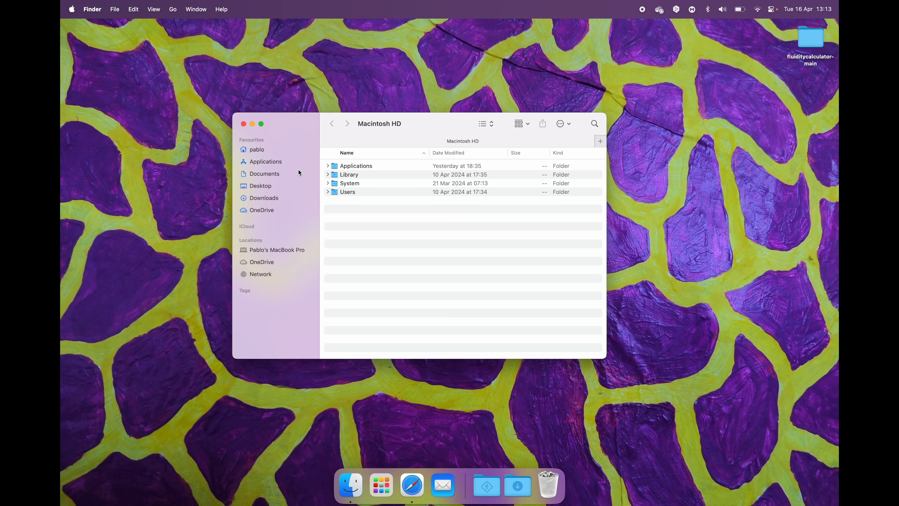
double_click(362, 166)
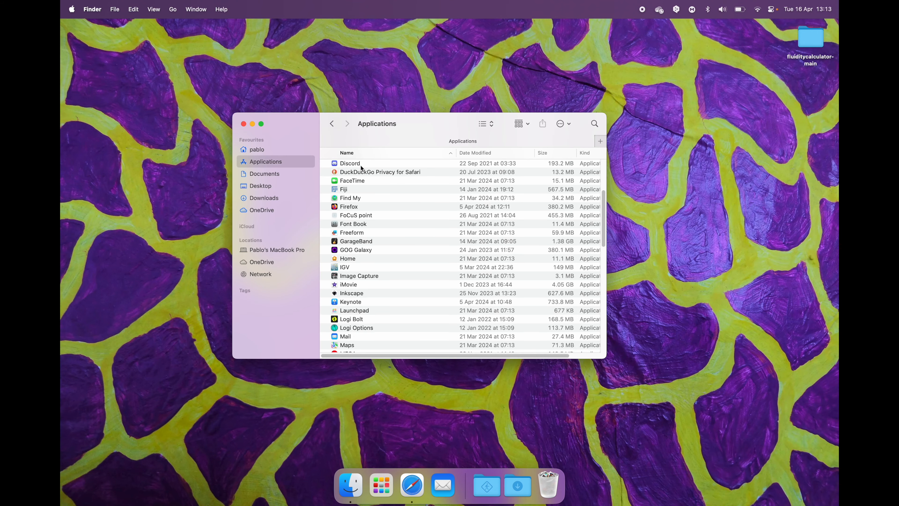
right_click(347, 193)
click(395, 202)
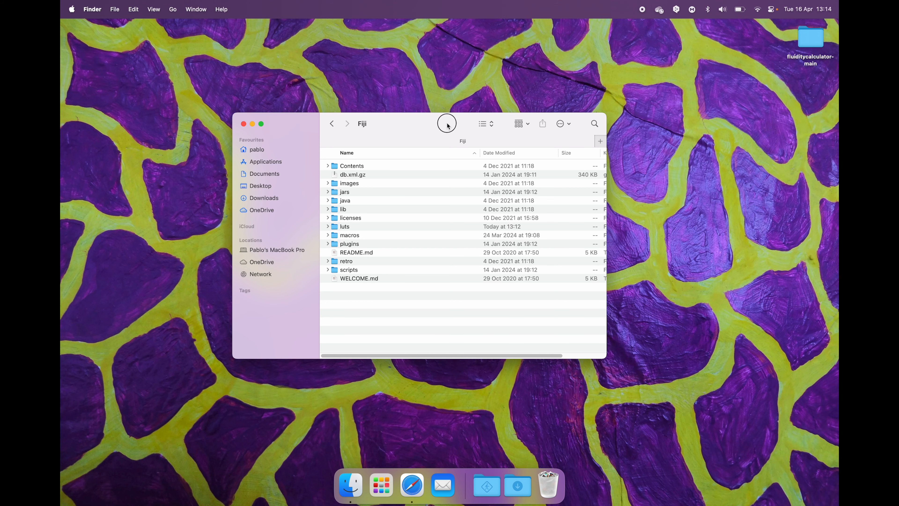
- Place the Fiji and fluiditycalculator-main folder windows side by side, and expand the toolsets folder inside 1.0
drag(448, 126, 348, 106)
double_click(811, 38)
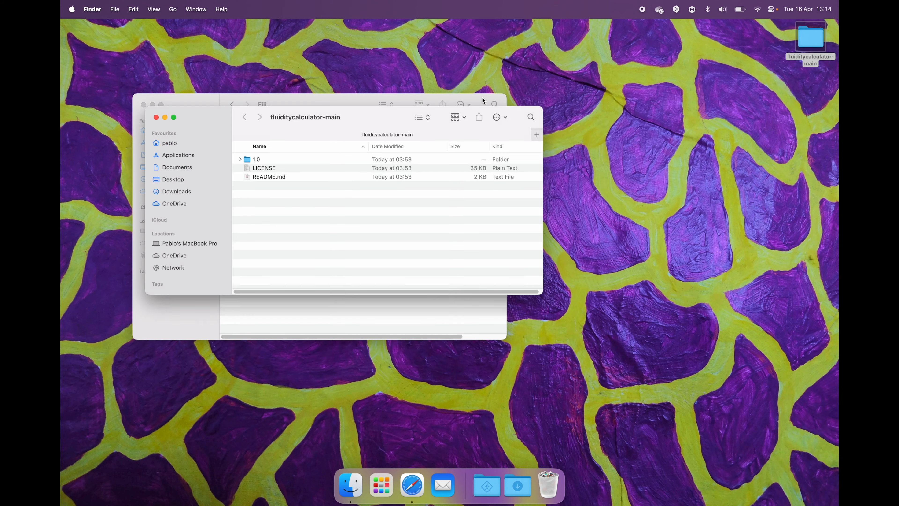
drag(333, 112, 665, 124)
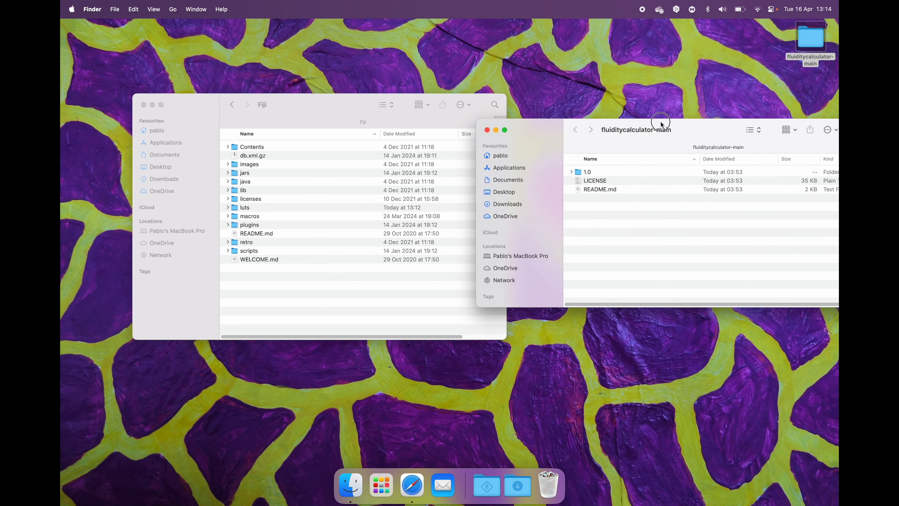
double_click(589, 172)
drag(380, 117, 351, 113)
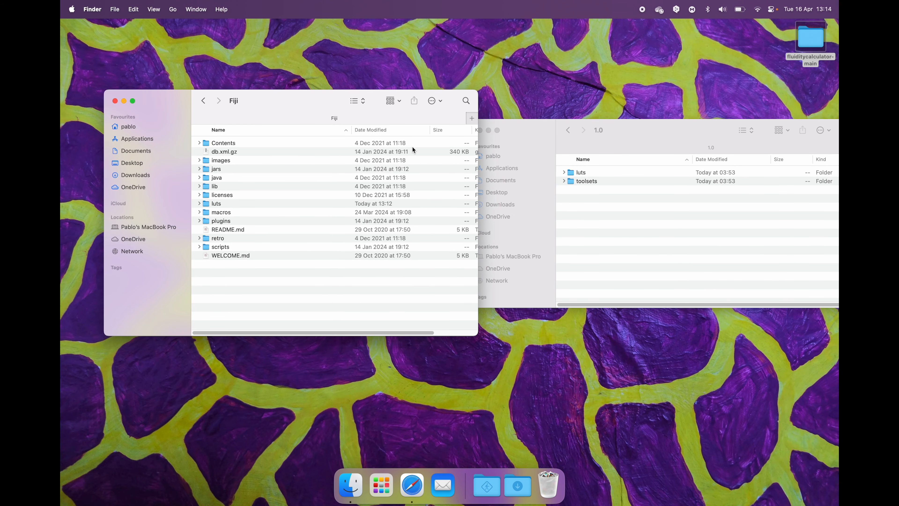
click(566, 182)
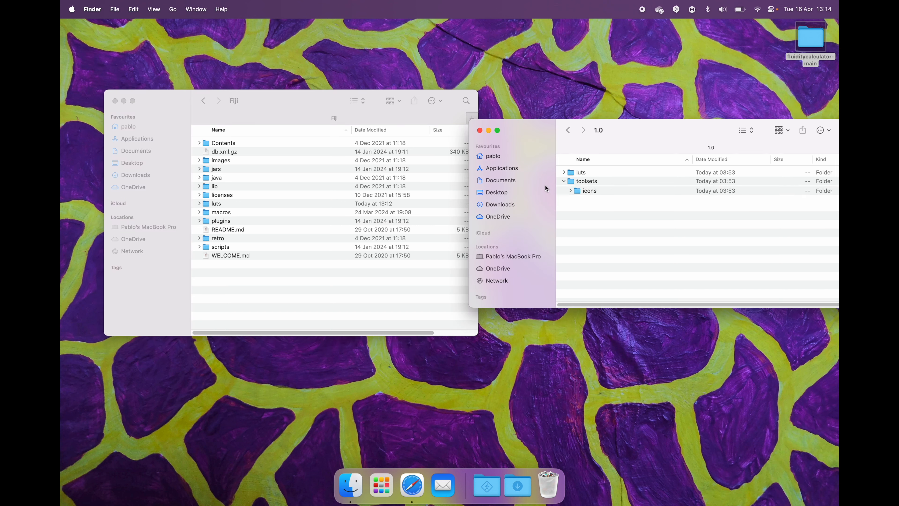
- Move FluidityCalculator_1.0.ijm and the icons folder into Fiji's macros/toolsets folder
click(199, 213)
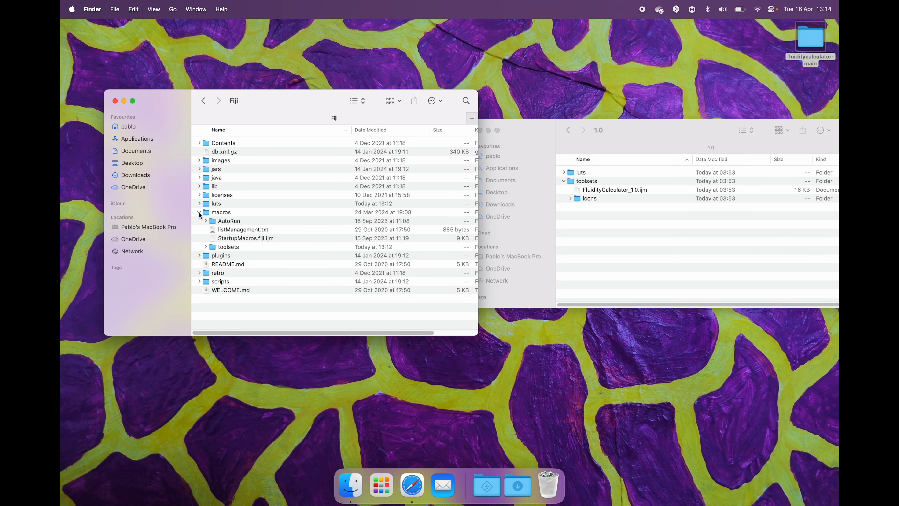
click(205, 247)
double_click(243, 248)
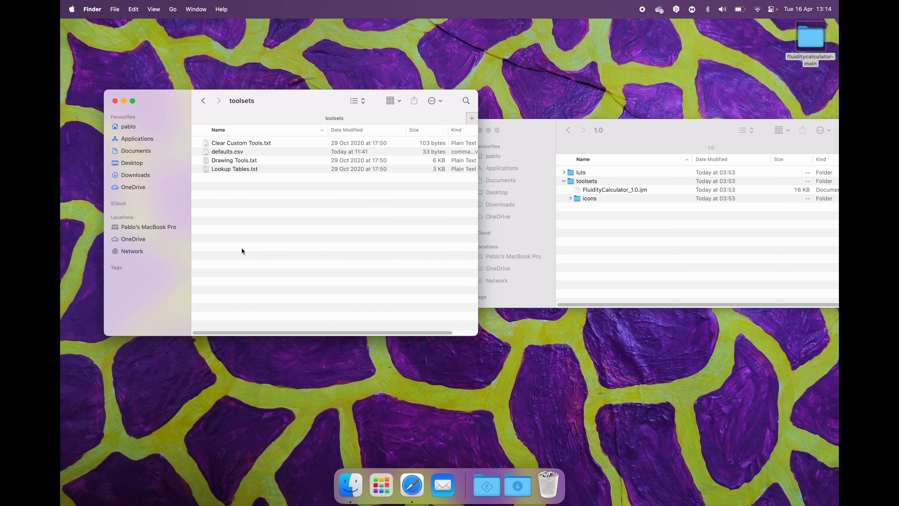
click(612, 210)
click(598, 196)
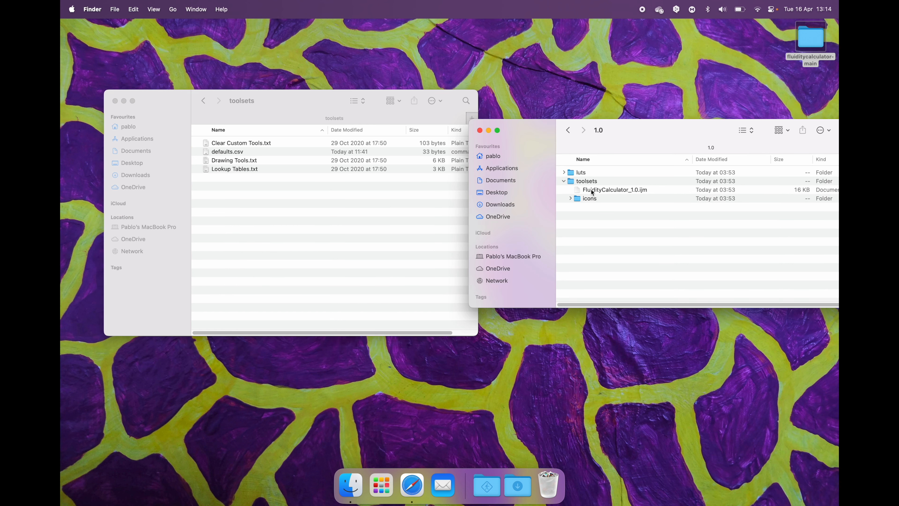
click(593, 191)
shift+click(620, 198)
drag(634, 191, 370, 200)
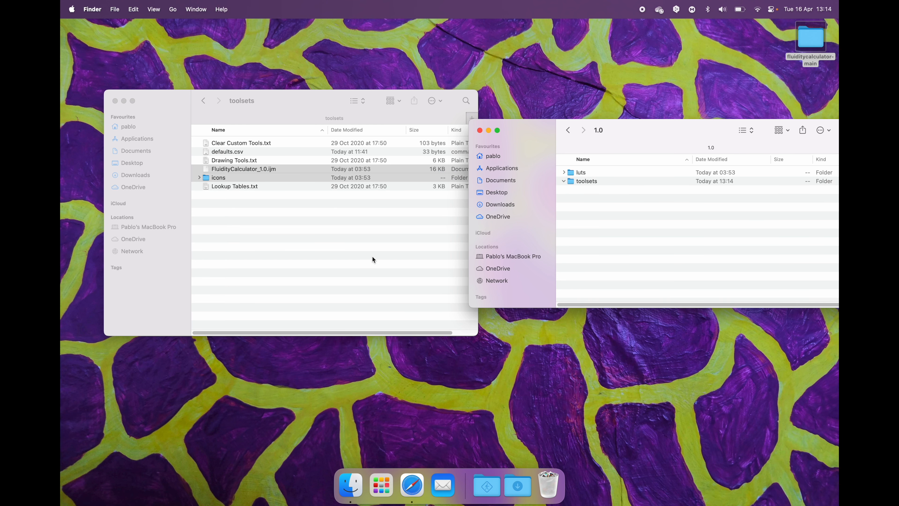
- Move gp-viridis.lut from the downloaded luts folder into Fiji's luts folder, and close both folder windows
click(204, 101)
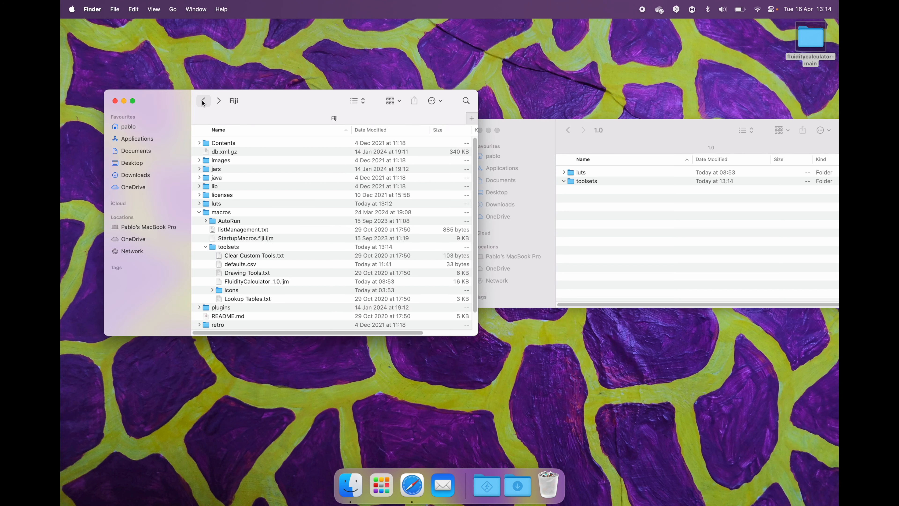
click(218, 205)
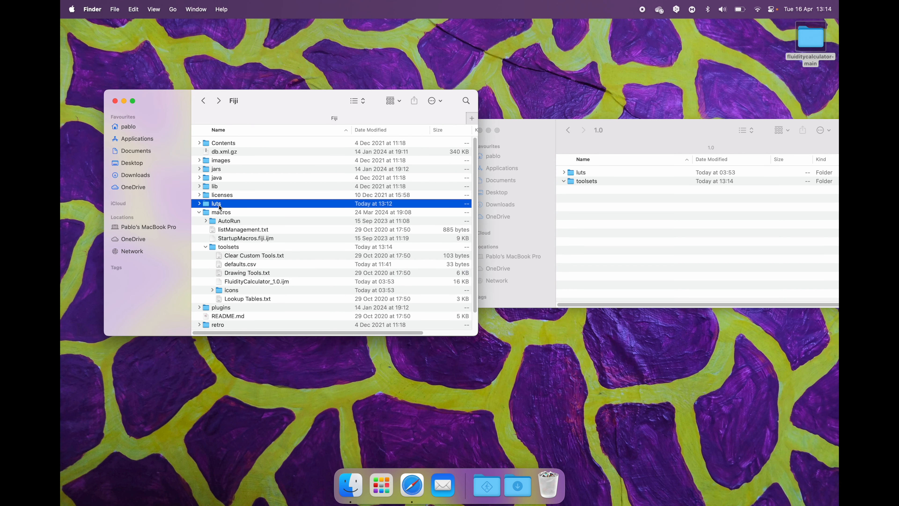
double_click(220, 205)
double_click(583, 172)
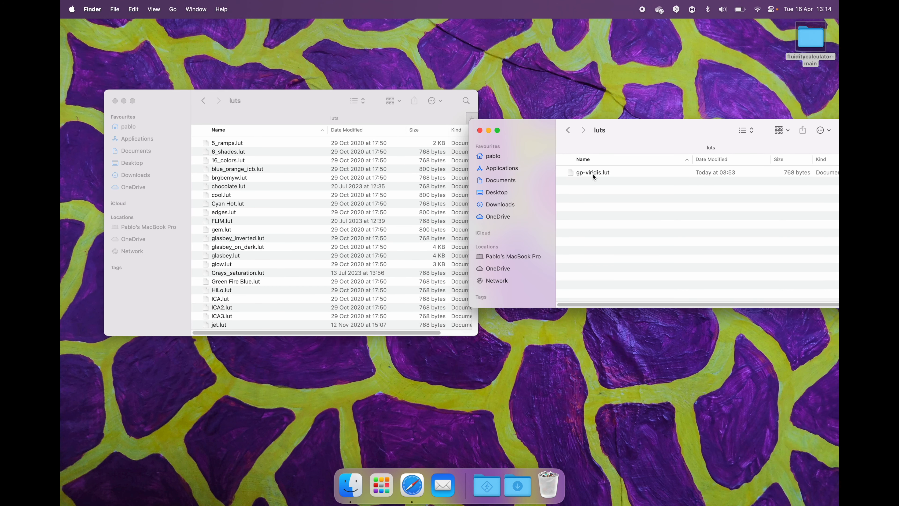
drag(595, 175, 281, 173)
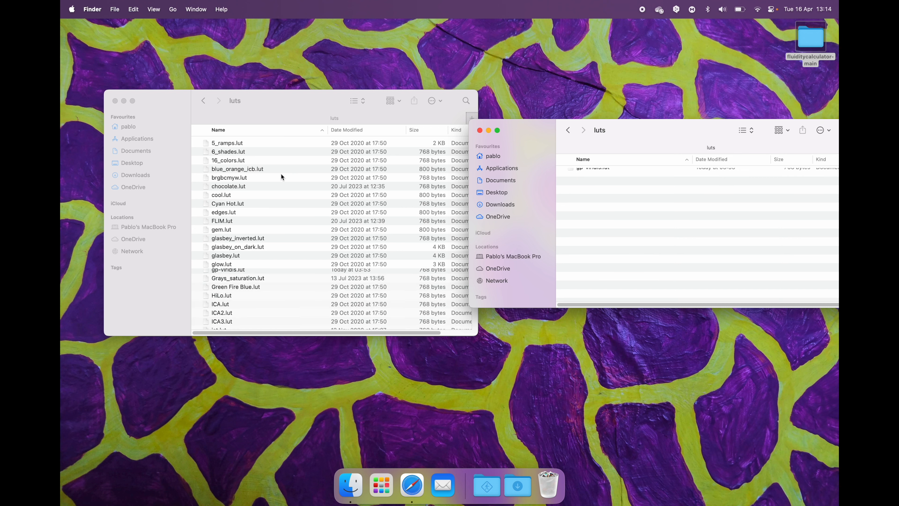
click(481, 130)
click(115, 101)
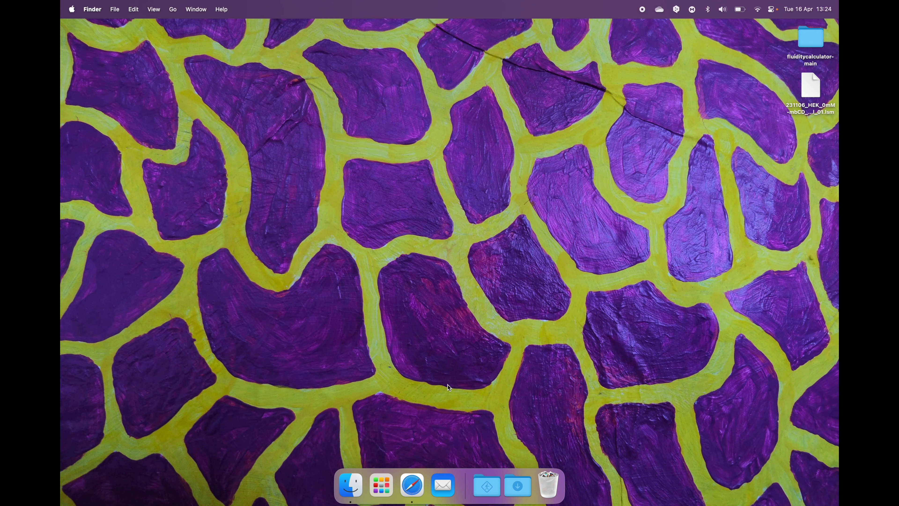
- Launch Fiji and load the FluidityCalculator_1.0 toolset into its toolbar
click(387, 500)
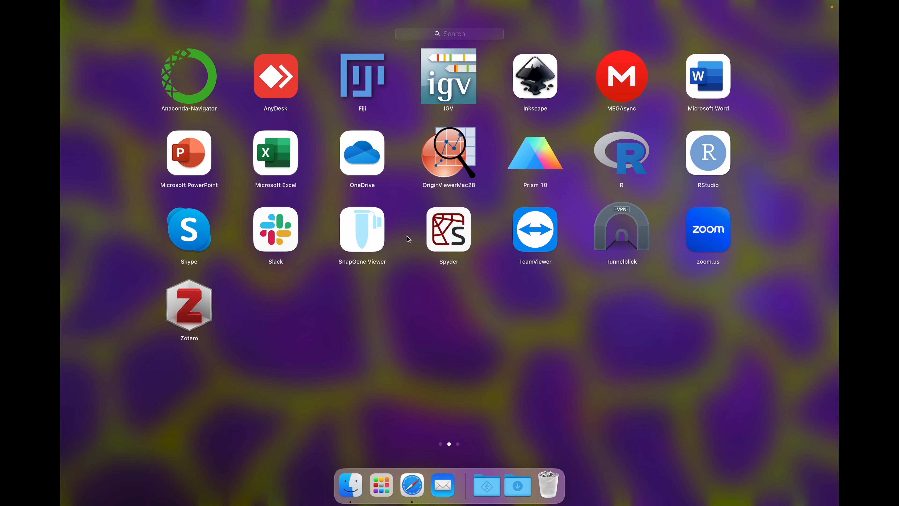
click(363, 83)
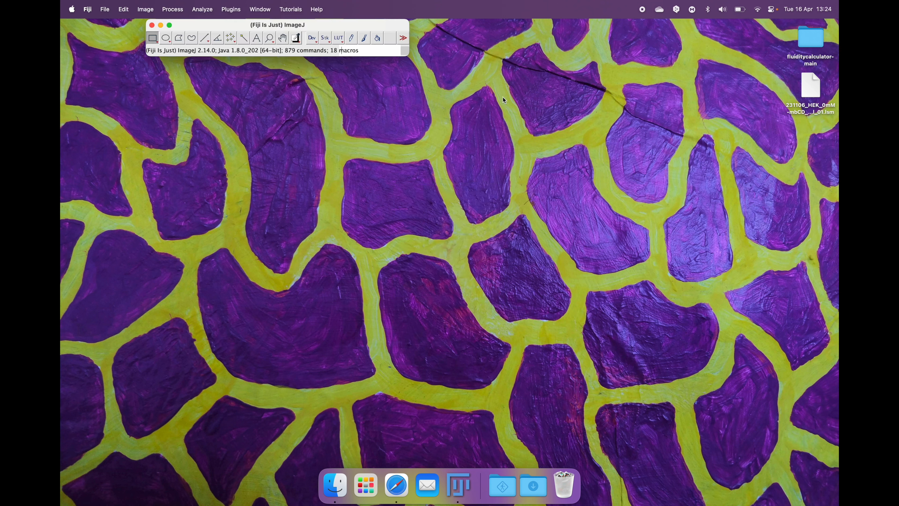
click(404, 38)
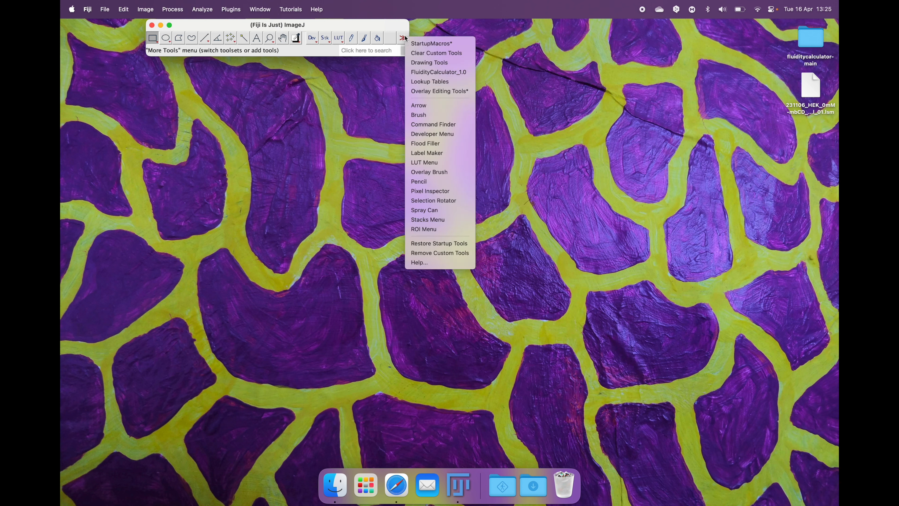
click(432, 73)
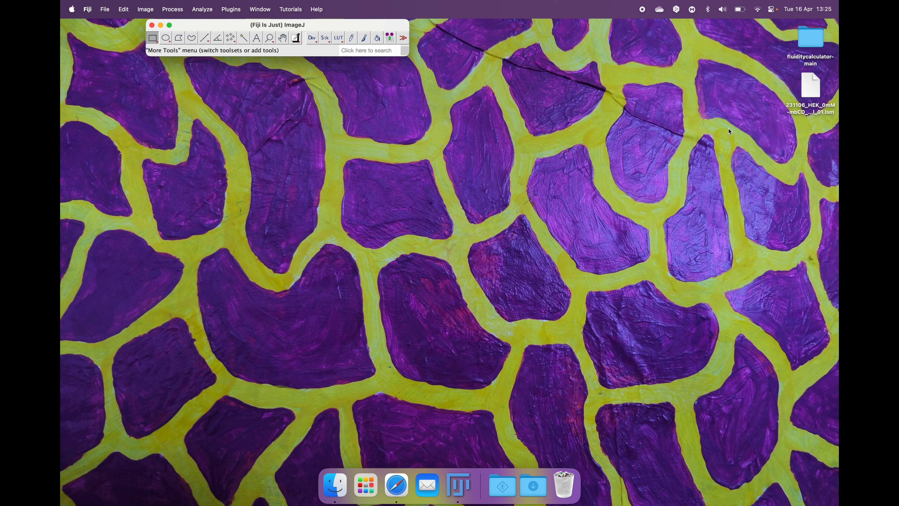
- Open the 231106_HEK_0mM-mbCD spectral .lsm image from the desktop in Fiji and go to channel 13 of 22
drag(809, 83, 266, 48)
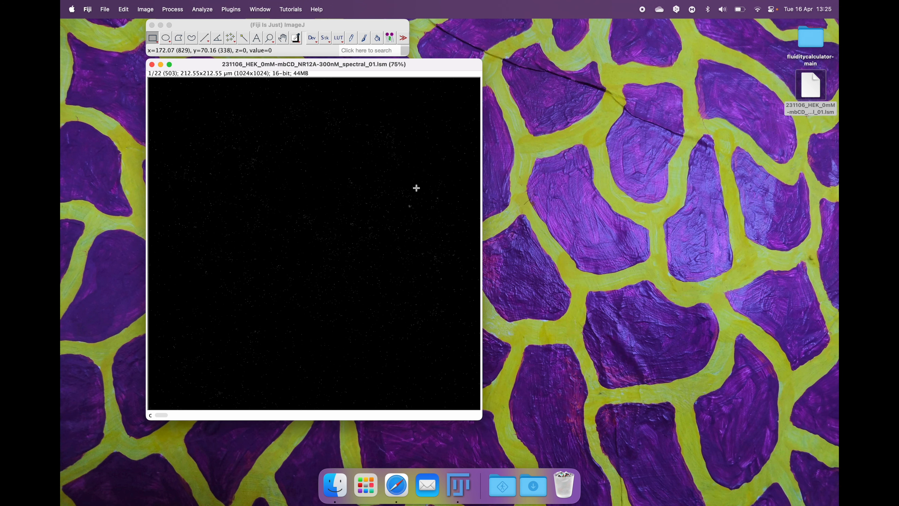
click(175, 416)
drag(174, 417, 339, 413)
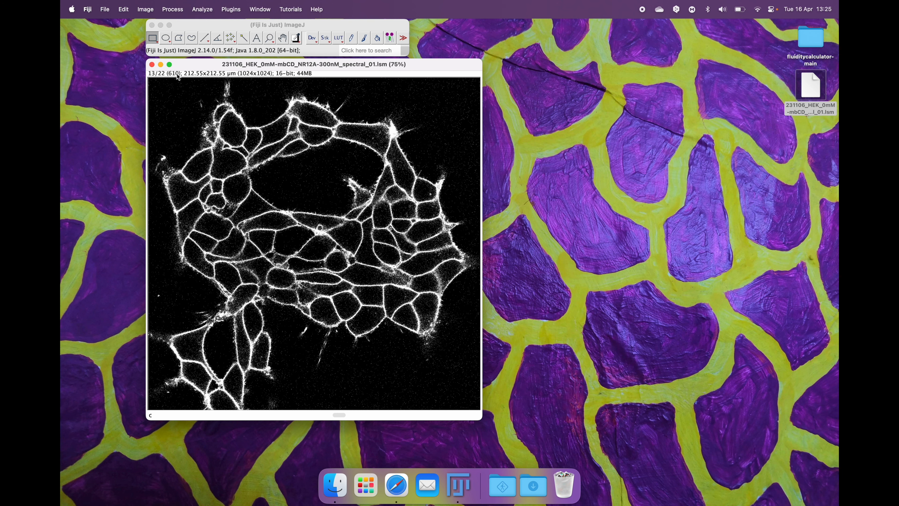
- Run the Fluidity Calculator on the image with the emission spectrum, tables and saved results enabled, using the Desktop as output folder
click(390, 38)
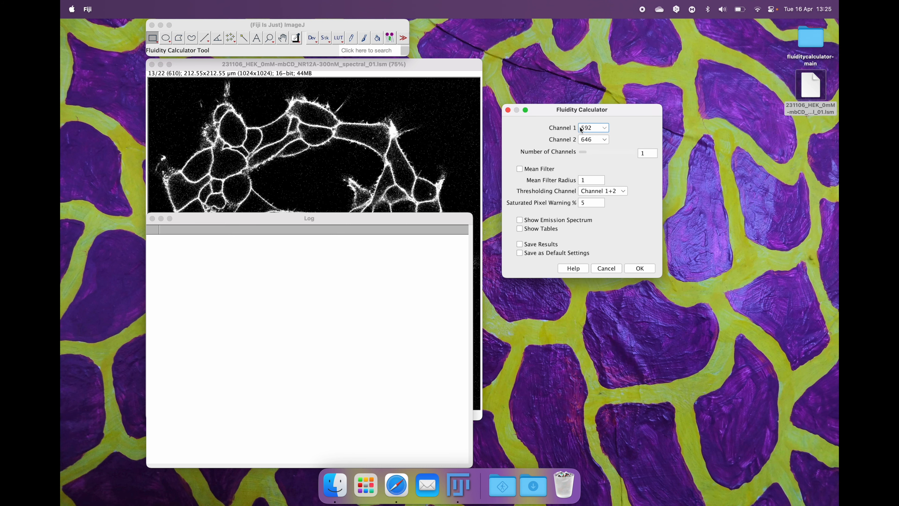
click(601, 139)
click(587, 227)
click(547, 223)
click(520, 245)
click(650, 270)
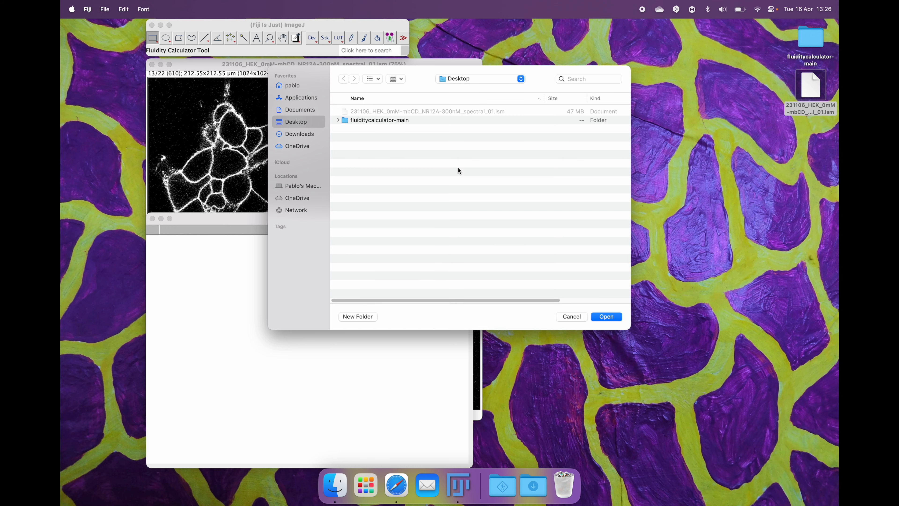
click(615, 314)
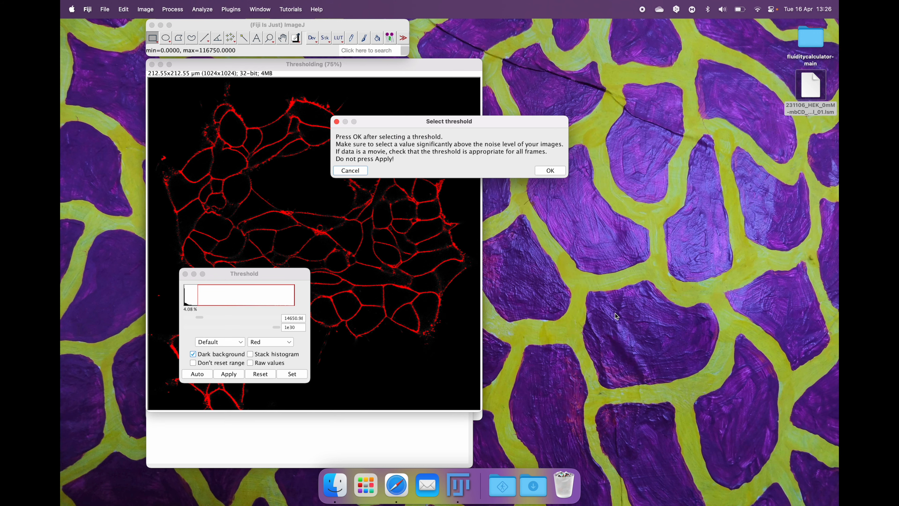
- Set the lower threshold to 8699.02, confirm it to calculate the GP values, and bring the resulting GP image to the front
drag(272, 275, 598, 264)
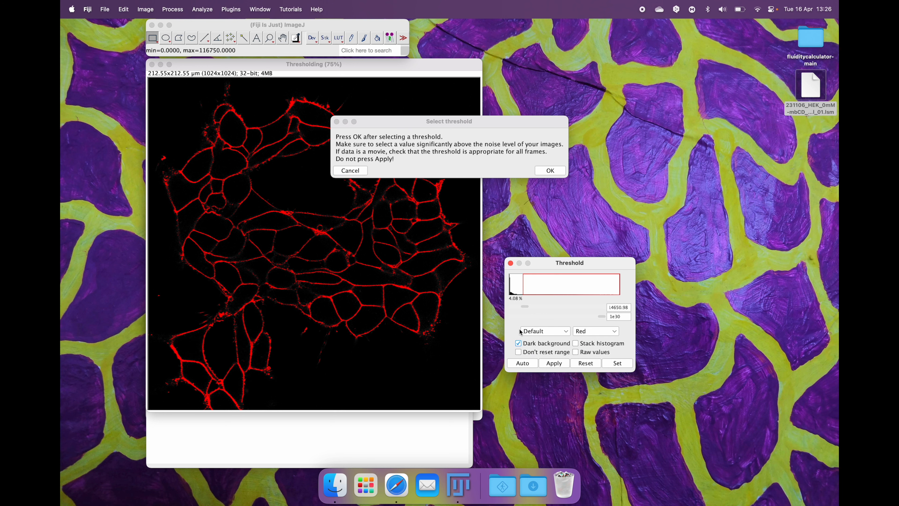
drag(526, 307, 529, 308)
drag(540, 308, 520, 309)
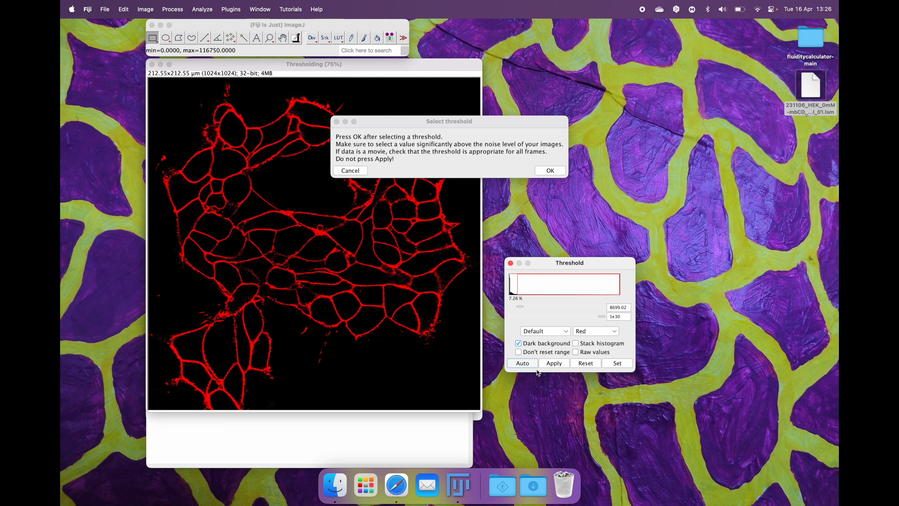
click(551, 171)
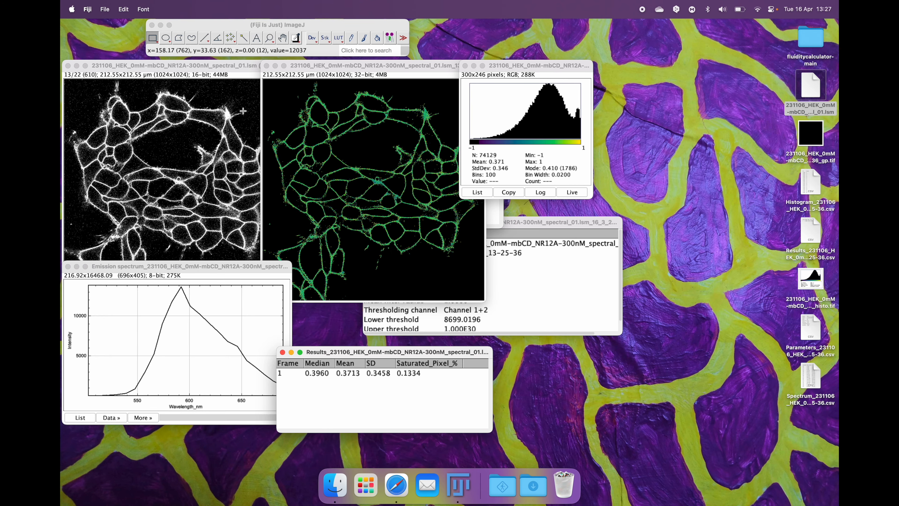
click(441, 166)
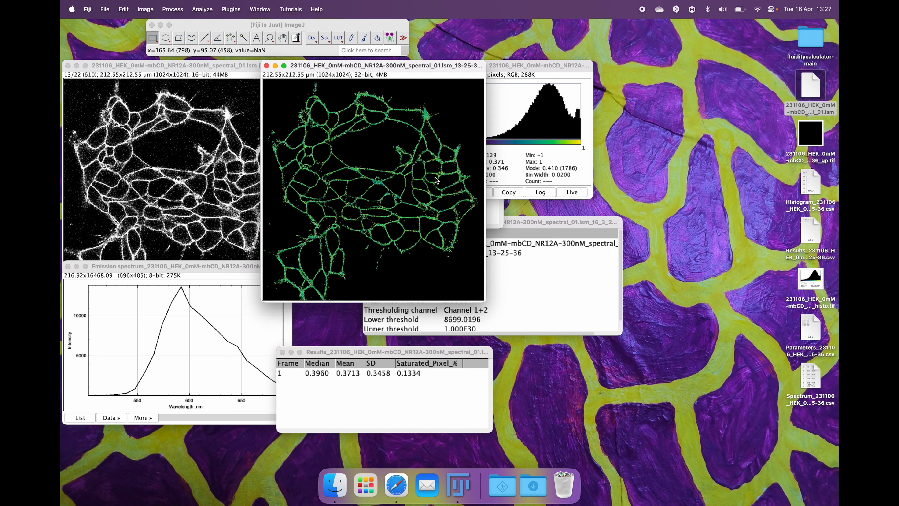
- Move the GP histogram window clear of the GP image and preview the saved Histogram CSV file from the desktop
drag(524, 67, 565, 65)
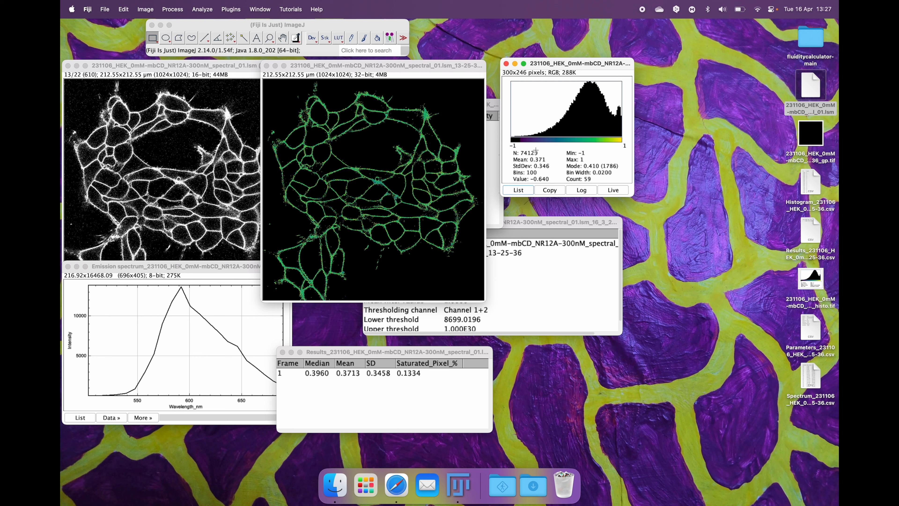
click(820, 178)
key(space)
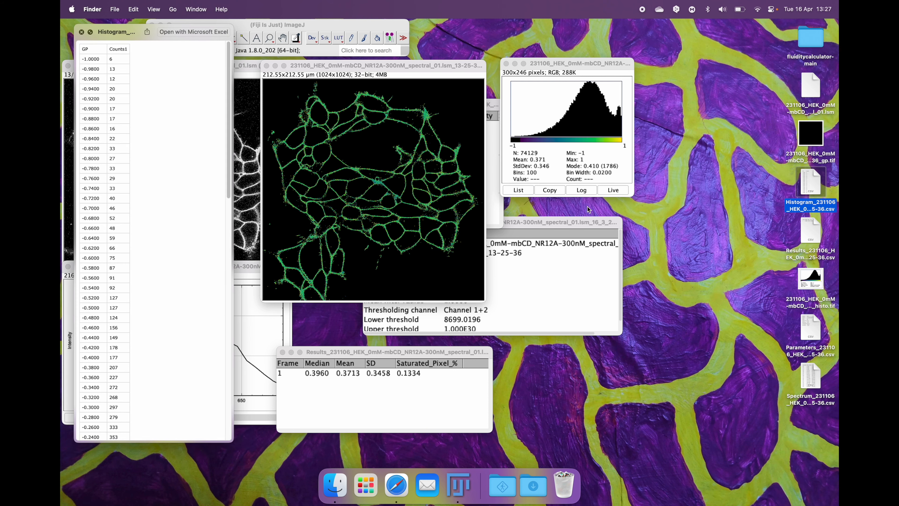
key(space)
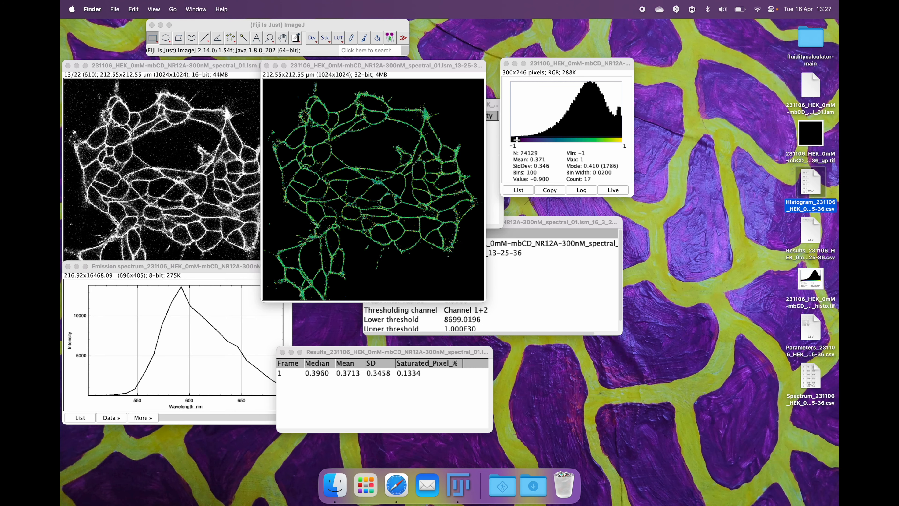
- Bring the emission spectrum plot and the Spectrum, Parameters and Results tables to the front and examine their values
drag(199, 267, 199, 265)
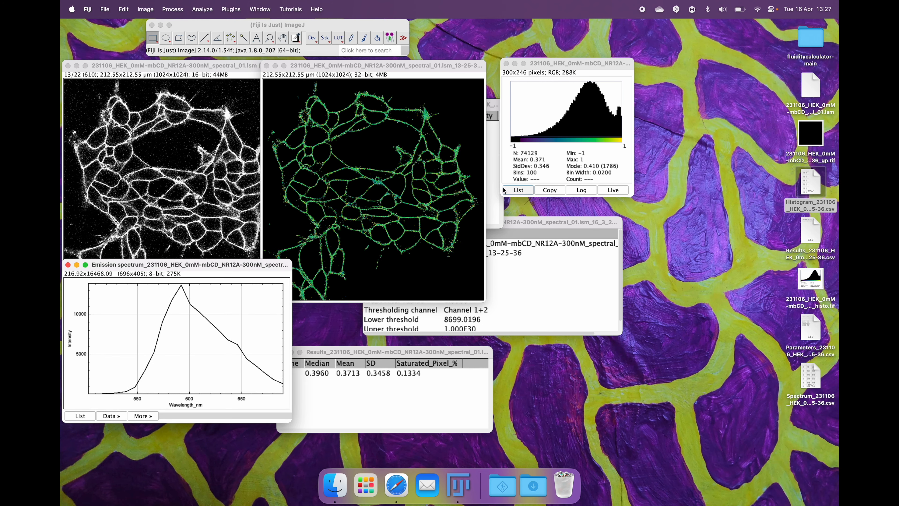
click(489, 195)
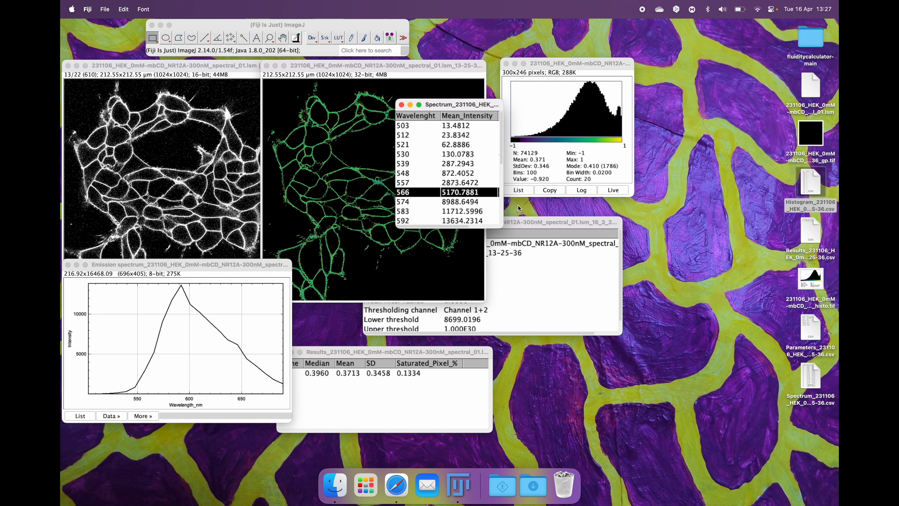
scroll(456, 160, down, 4)
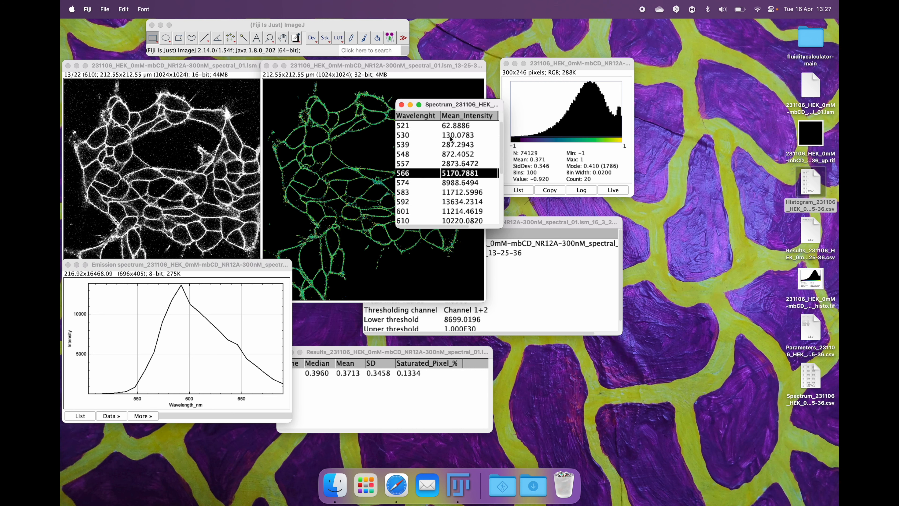
click(583, 295)
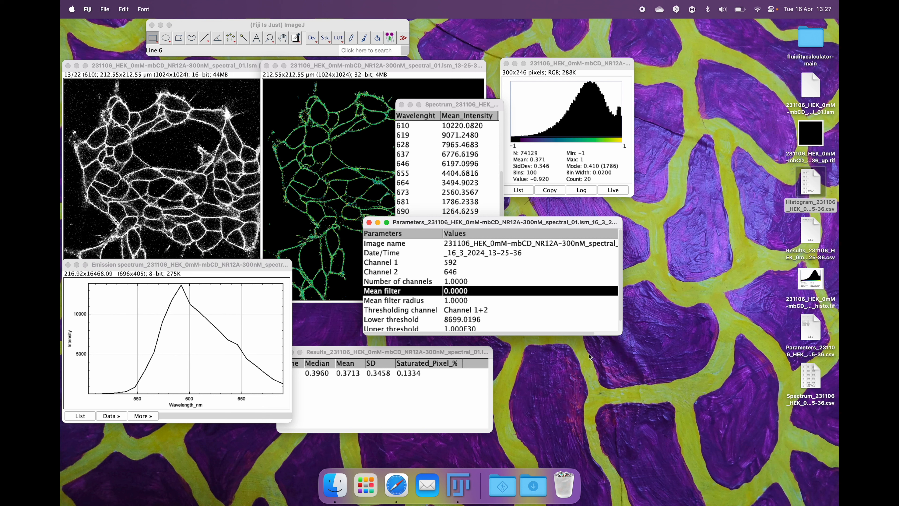
drag(408, 358, 441, 355)
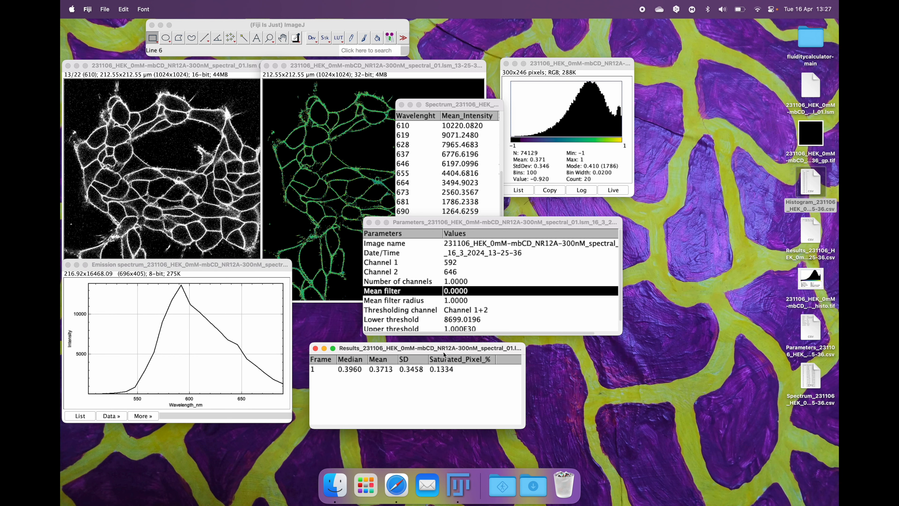